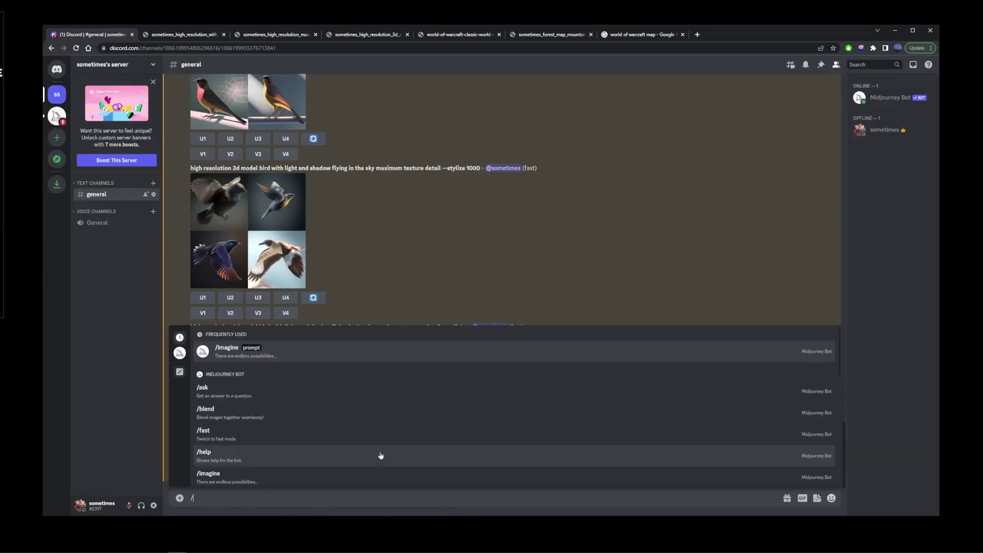
{"action": "type", "text": "/imagine prompt"}
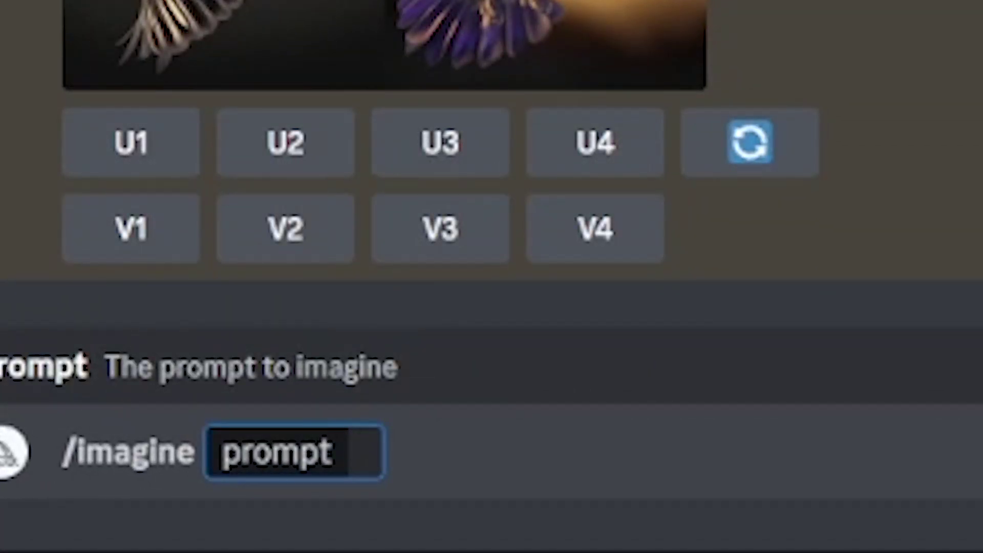
{"action": "type", "text": "witter"}
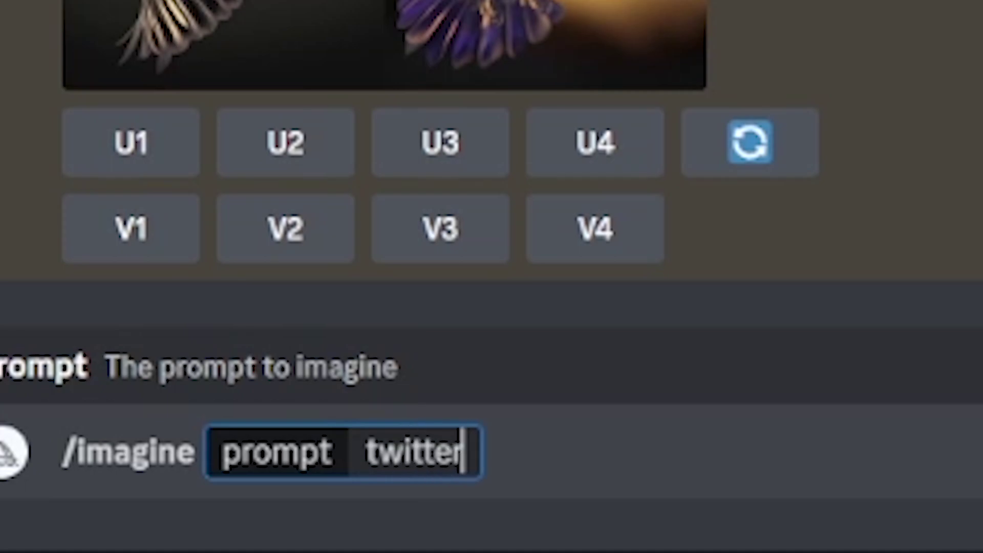
{"action": "type", "text": " logo"}
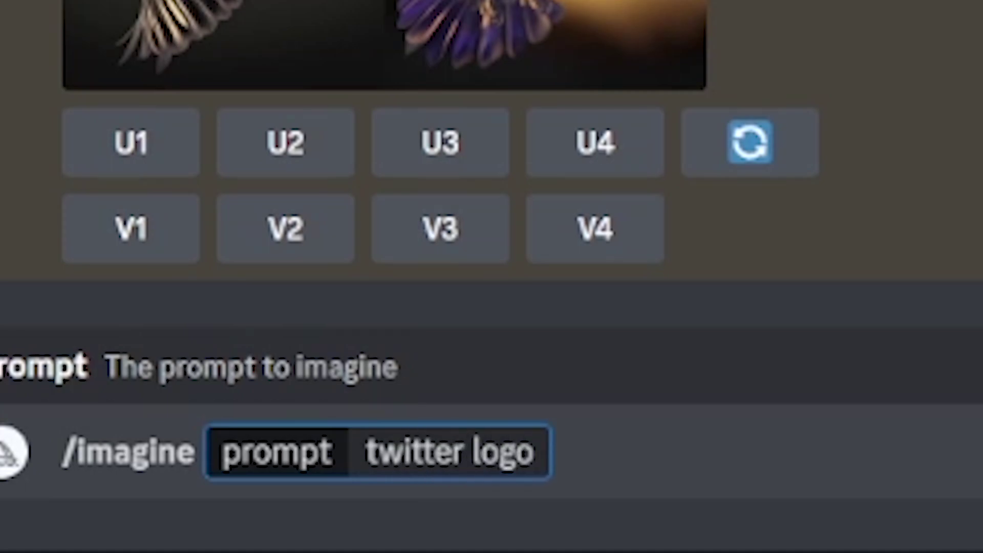
{"action": "type", "text": " in cartoon"}
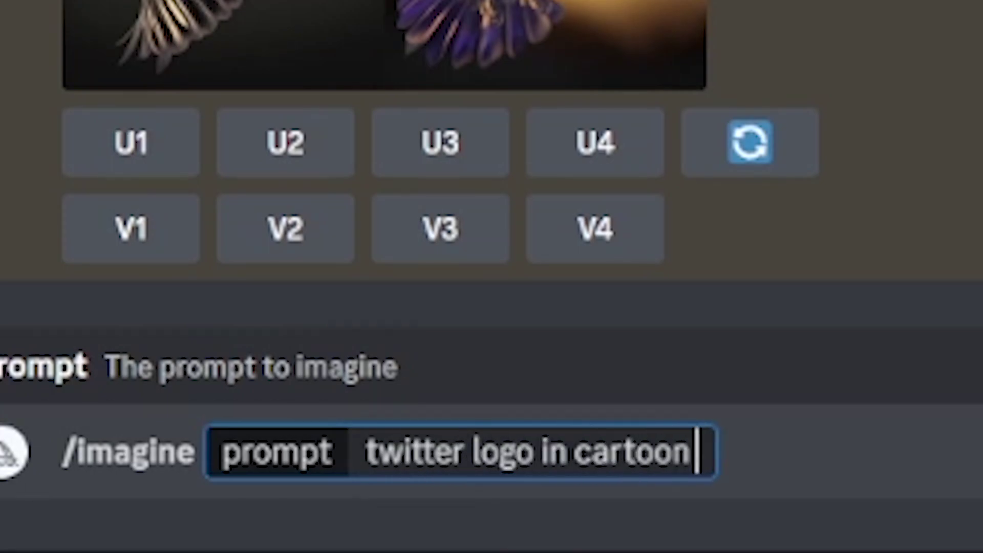
{"action": "type", "text": " bird style"}
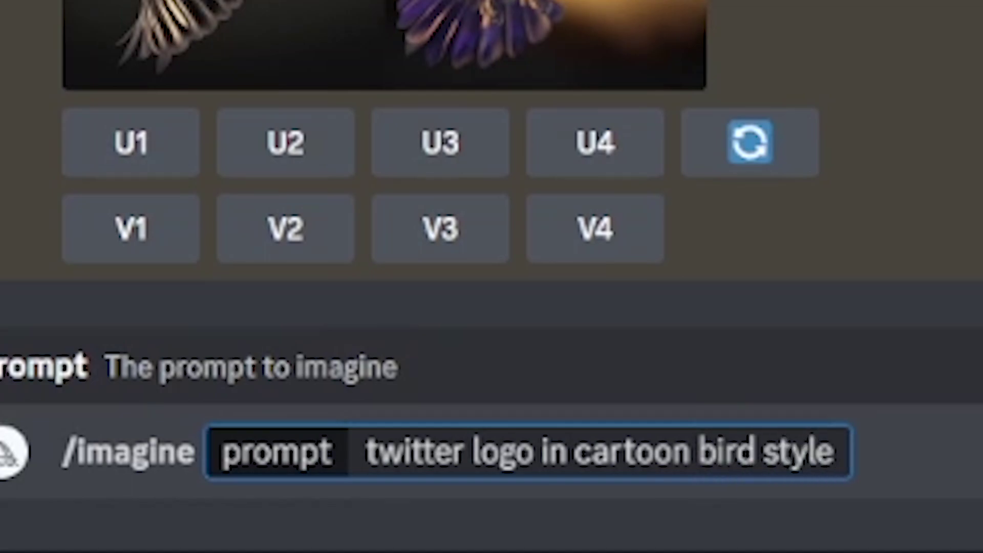
{"action": "type", "text": " h"}
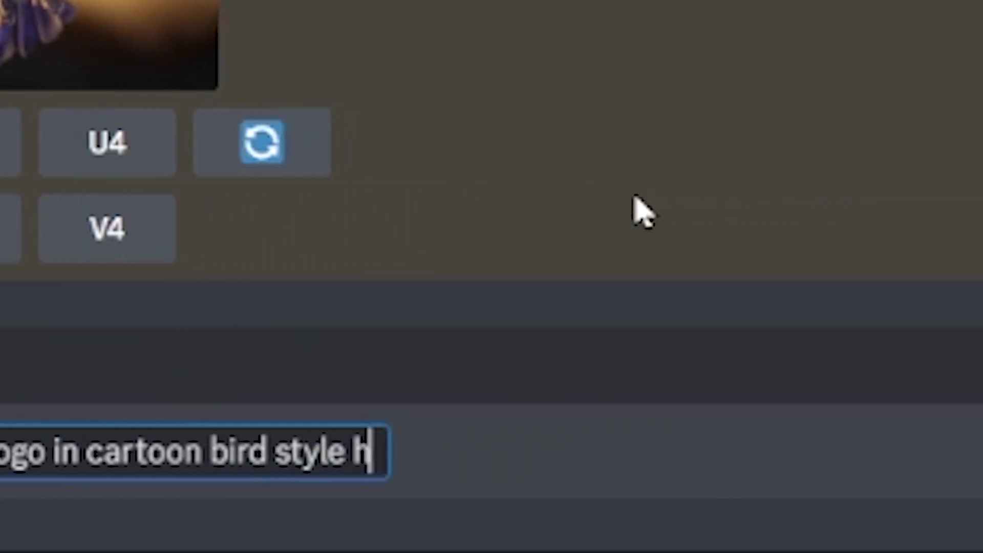
{"action": "type", "text": "igh reso"}
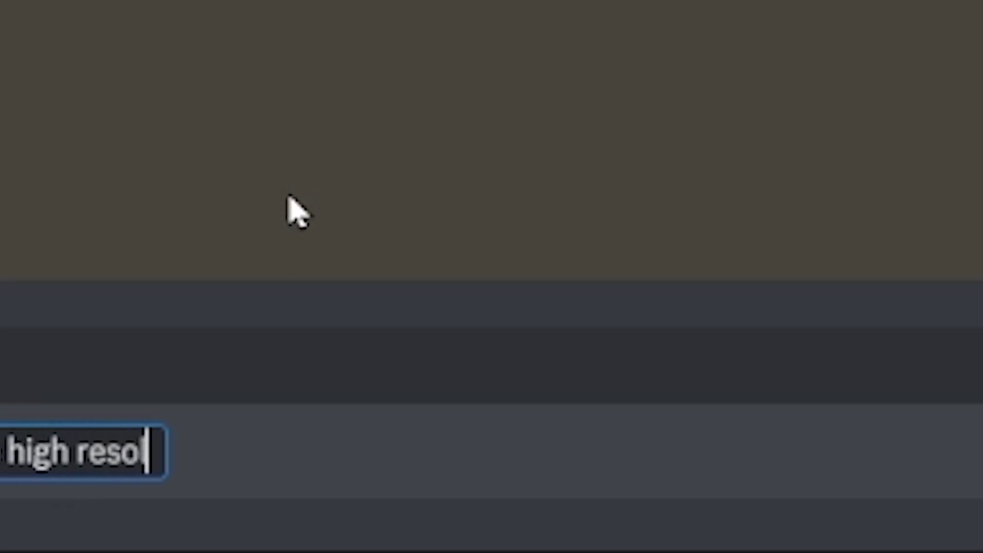
{"action": "type", "text": "lution 3d model"}
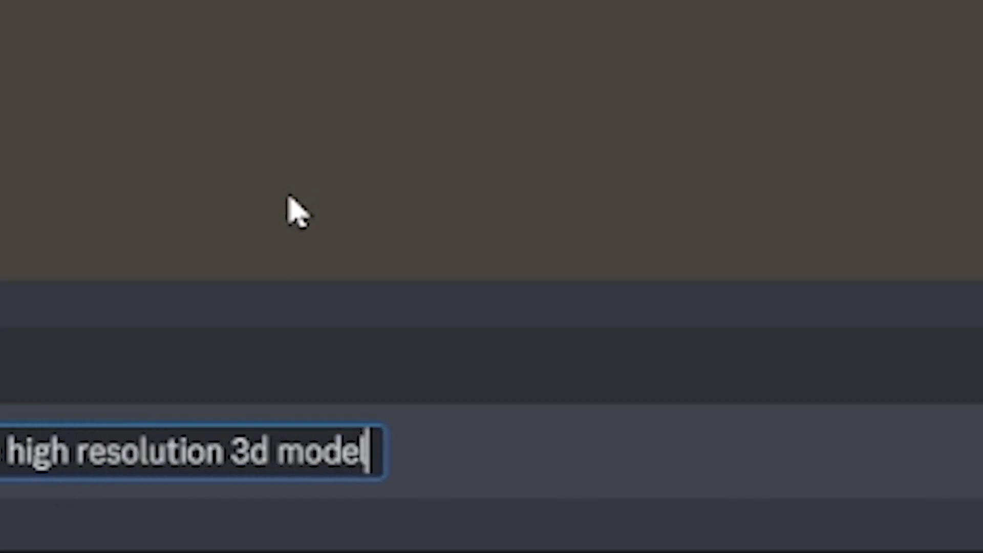
{"action": "type", "text": " maximum text"}
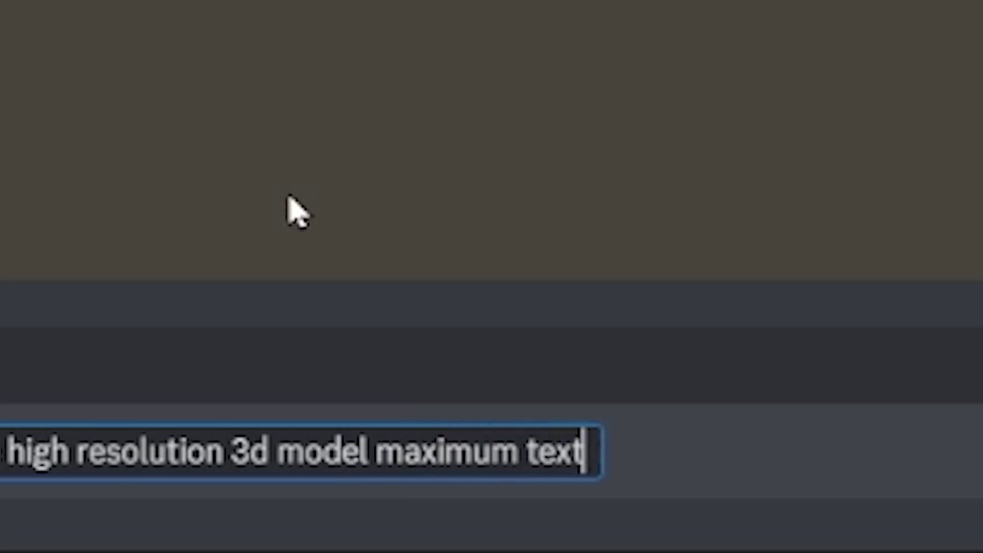
{"action": "type", "text": "ure detail"}
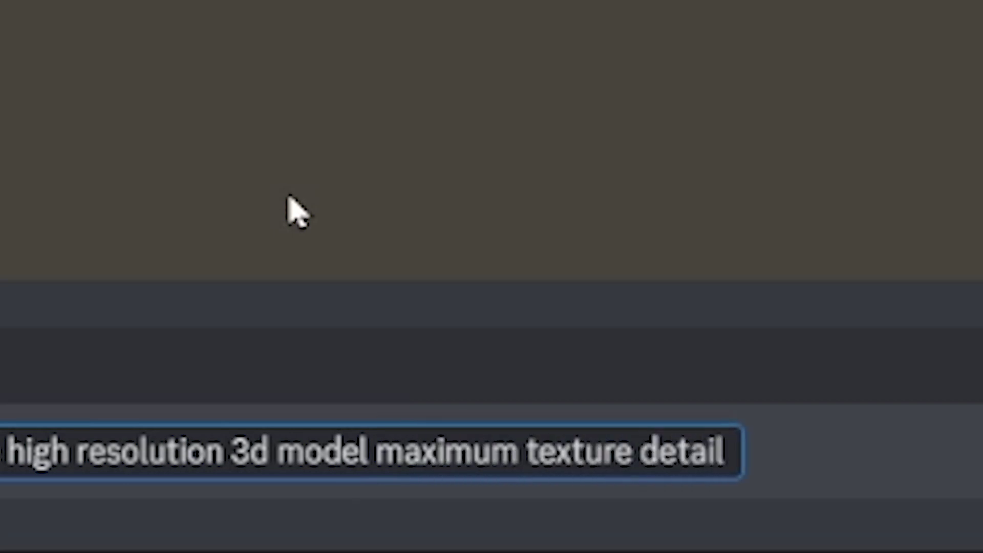
{"action": "type", "text": " with a wre"}
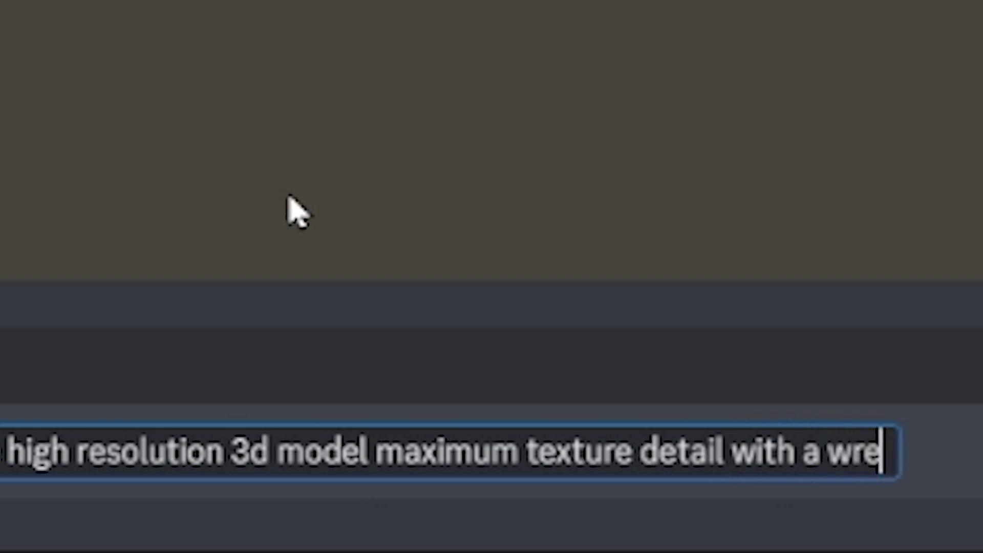
{"action": "type", "text": "ath of flowe"}
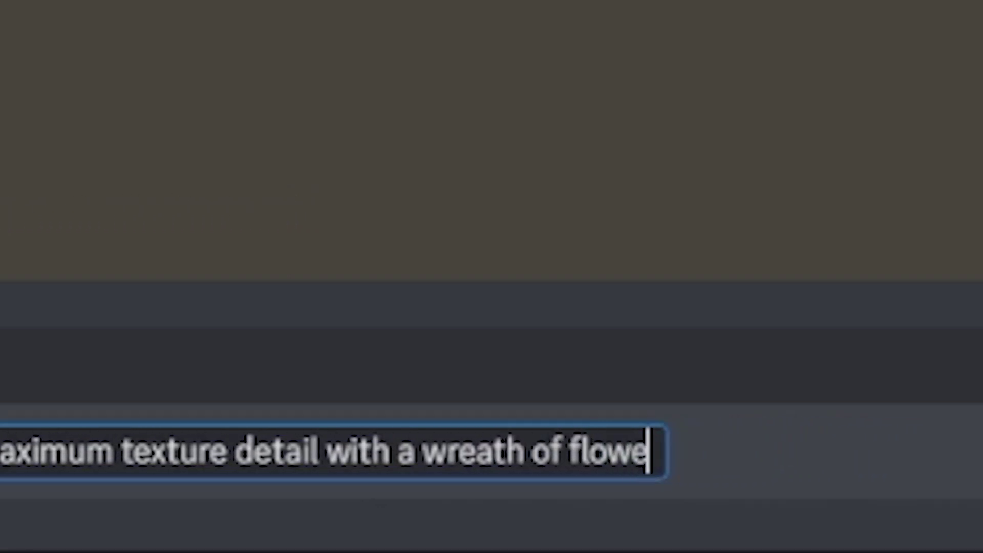
{"action": "type", "text": "rs around it"}
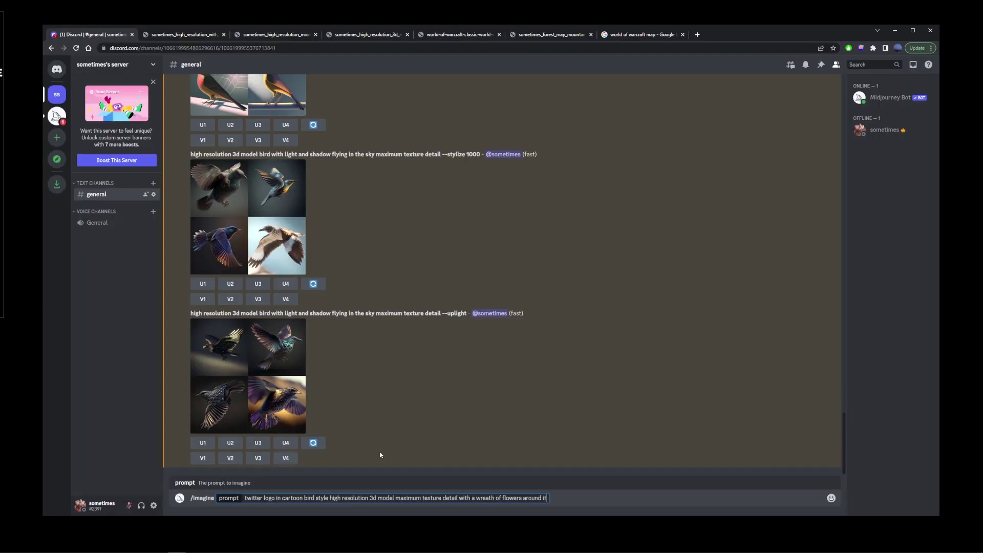
- Submit the Twitter bird logo prompt and view the flower-wreath bluebird grid enlarged
{"action": "key", "text": "Return"}
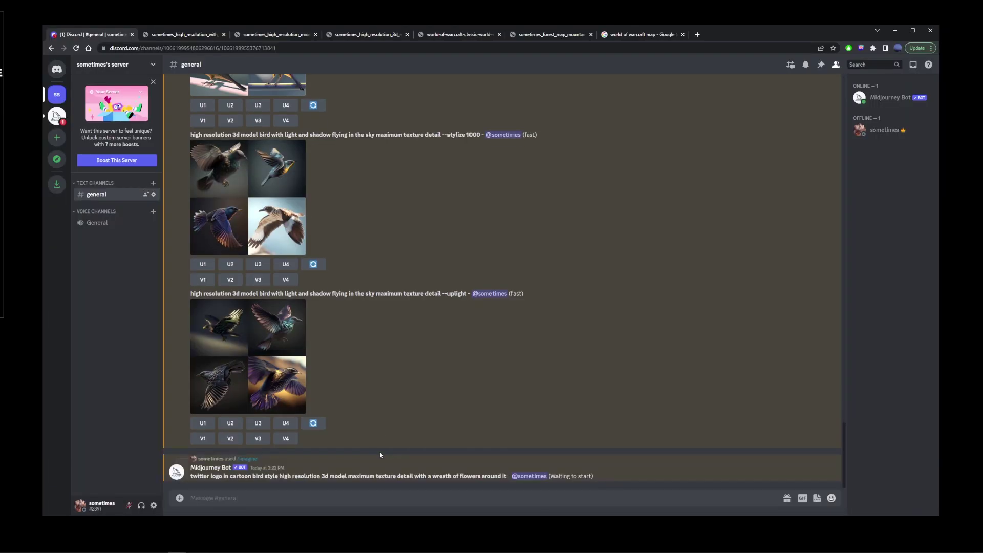
{"action": "mouse_move", "coordinate": [336, 418]}
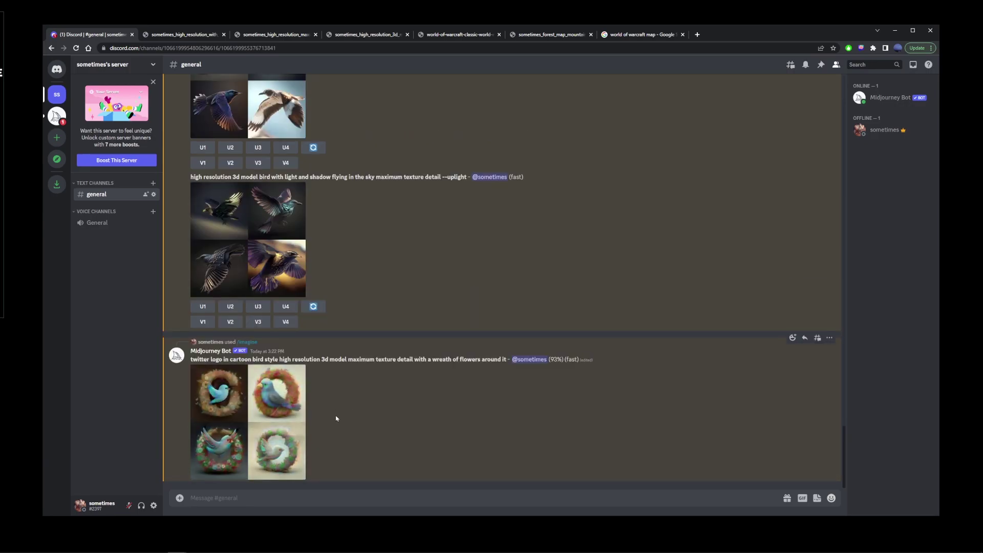
{"action": "left_click", "coordinate": [249, 423]}
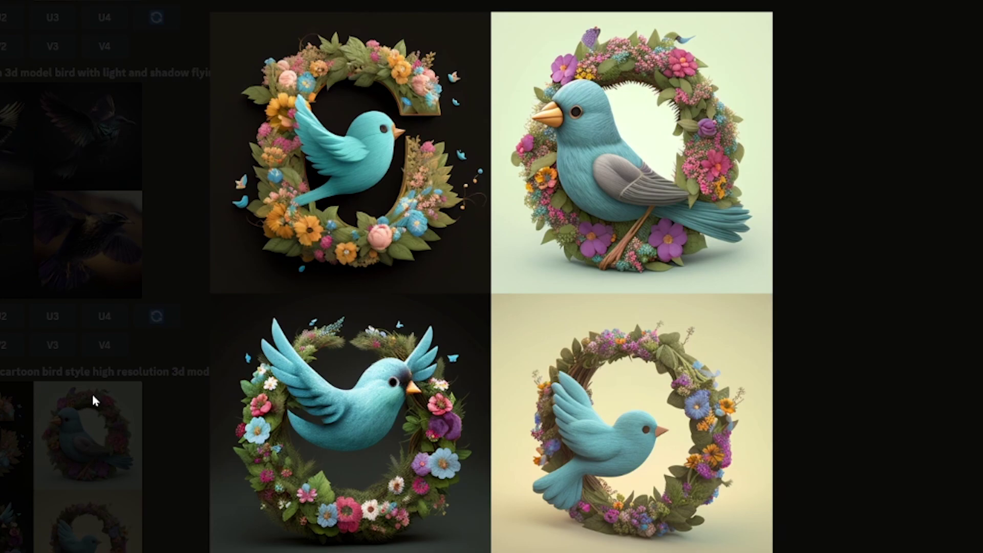
{"action": "type", "text": "/imagine promptdiet coke logo frozen inside a block of"}
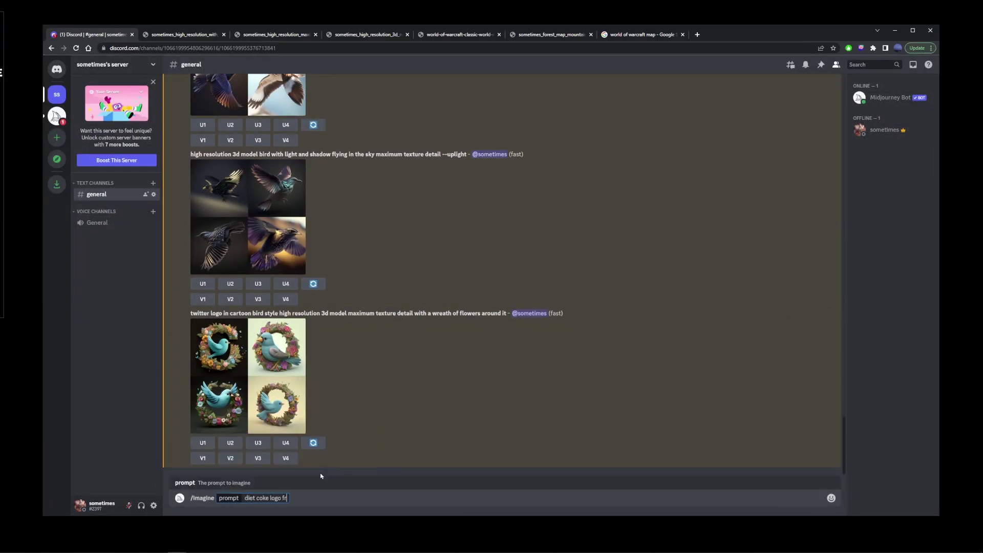
{"action": "type", "text": " melting ice, with air bubbles"}
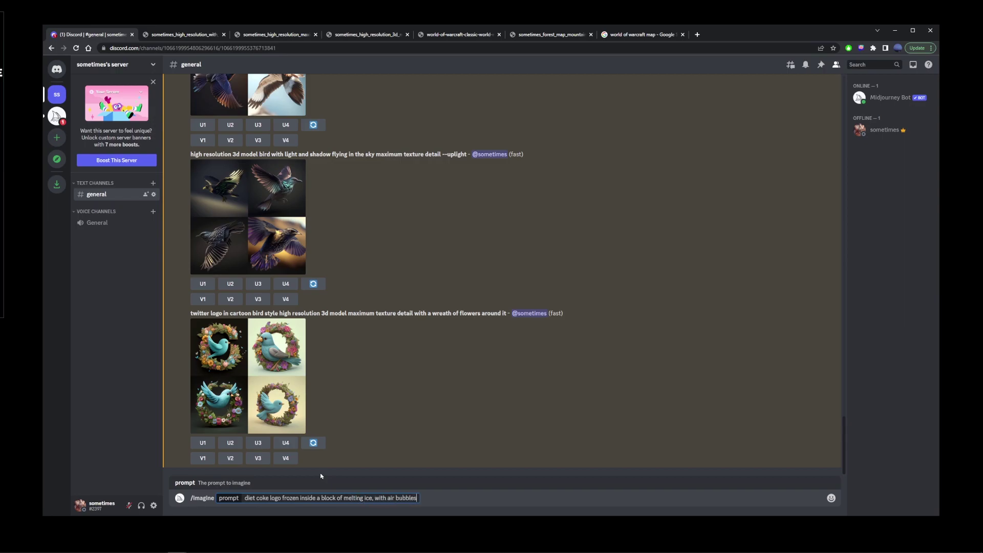
{"action": "type", "text": ", high resolution 3d model maximum texture detail"}
- Submit the prompt for a Diet Coke logo frozen in melting ice with air bubbles
{"action": "key", "text": "Return"}
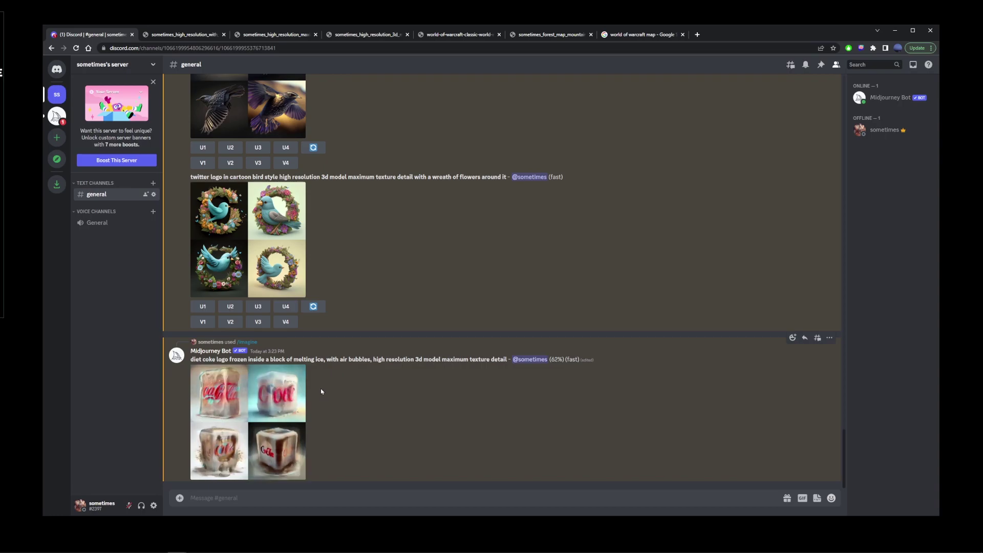
- View the finished Coke ice-block grid enlarged, close it, and select the Diet Coke prompt text
{"action": "left_click", "coordinate": [248, 406]}
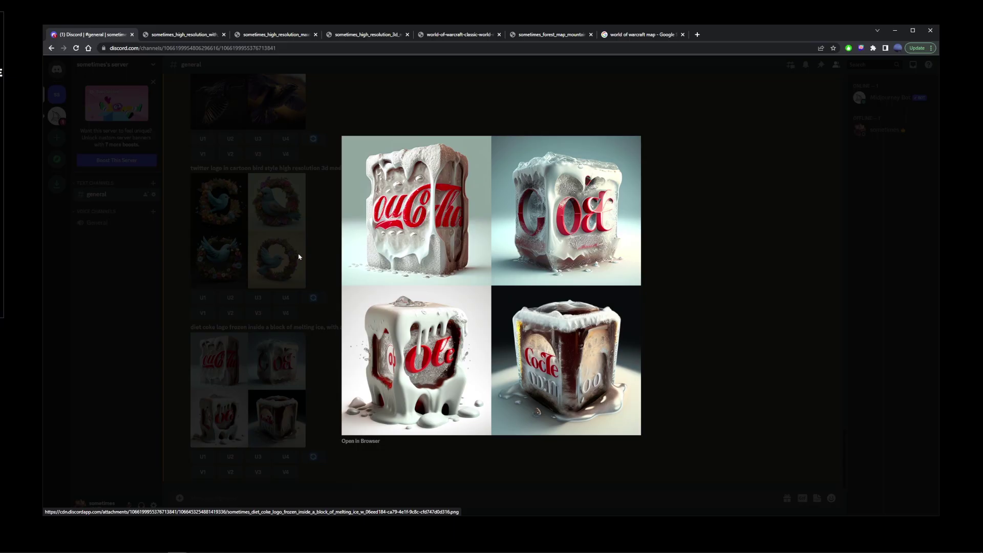
{"action": "left_click", "coordinate": [122, 220]}
{"action": "left_click_drag", "start_coordinate": [191, 328], "coordinate": [507, 327]}
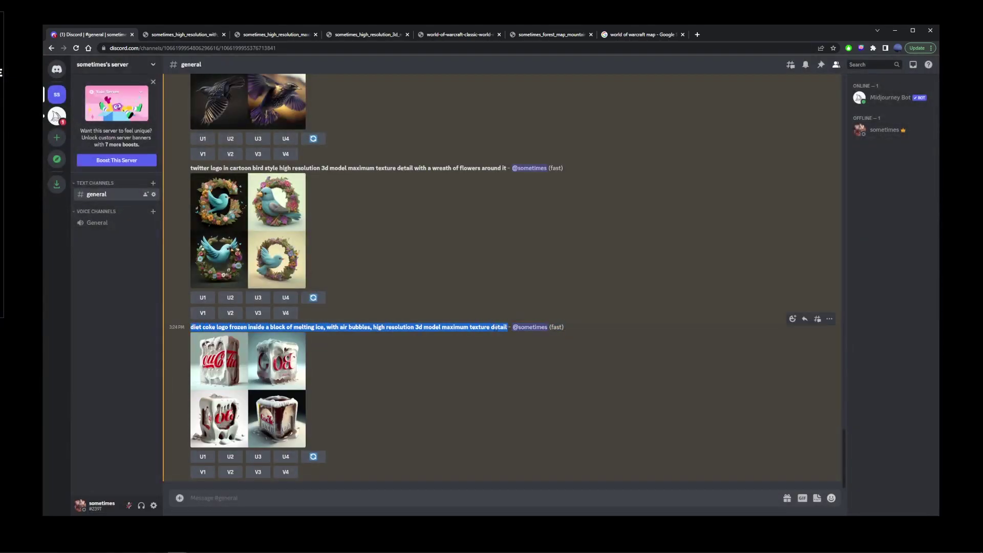
- Copy the Diet Coke prompt text and view the macro-photography ice-block grid enlarged
{"action": "right_click", "coordinate": [499, 327]}
{"action": "left_click", "coordinate": [523, 361]}
{"action": "left_click", "coordinate": [248, 392]}
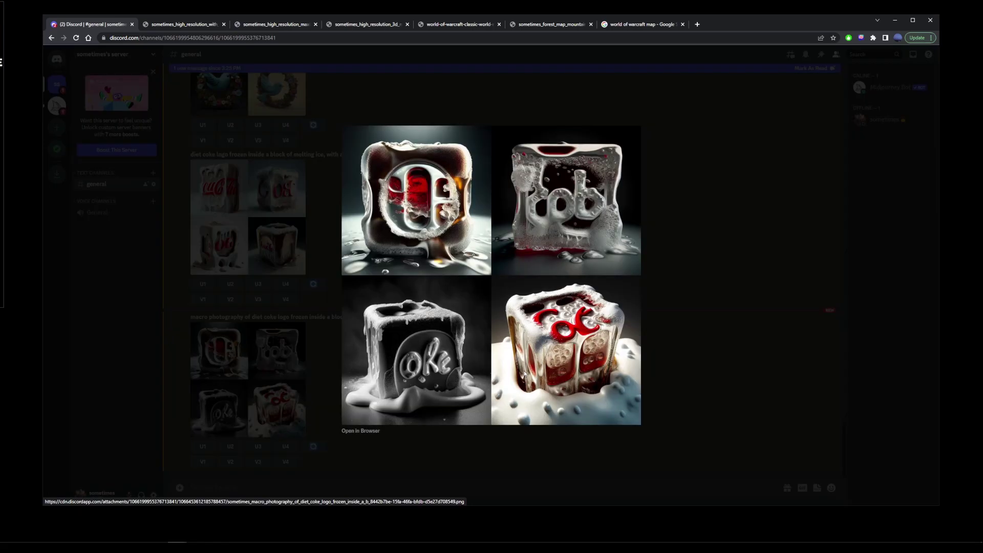